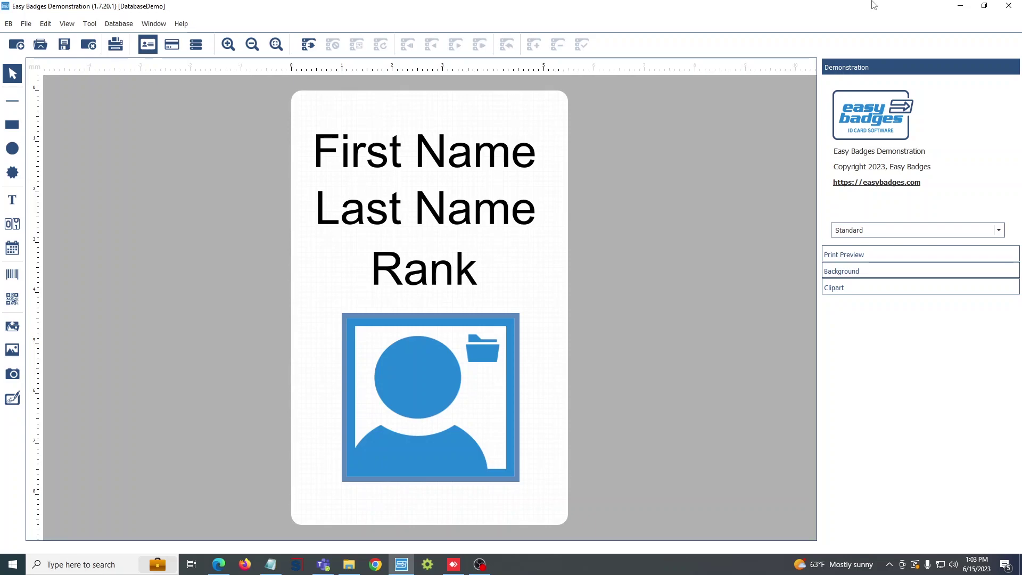
# Step: Check the Book 2 workbook, move it aside, and return to the badge design
pyautogui.hotkey('alt', 'Tab')
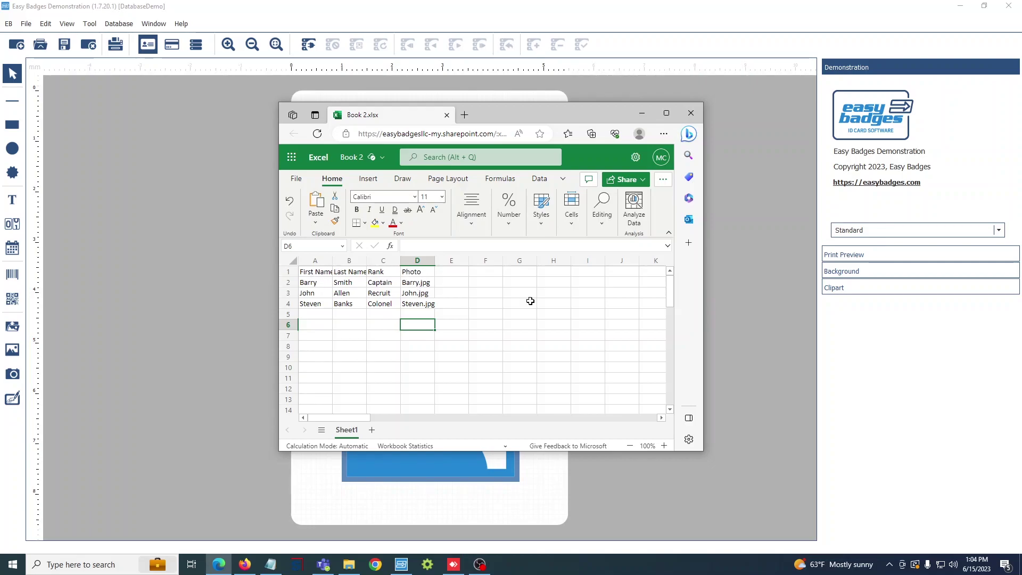
pyautogui.moveTo(513, 118); pyautogui.dragTo(797, 96)
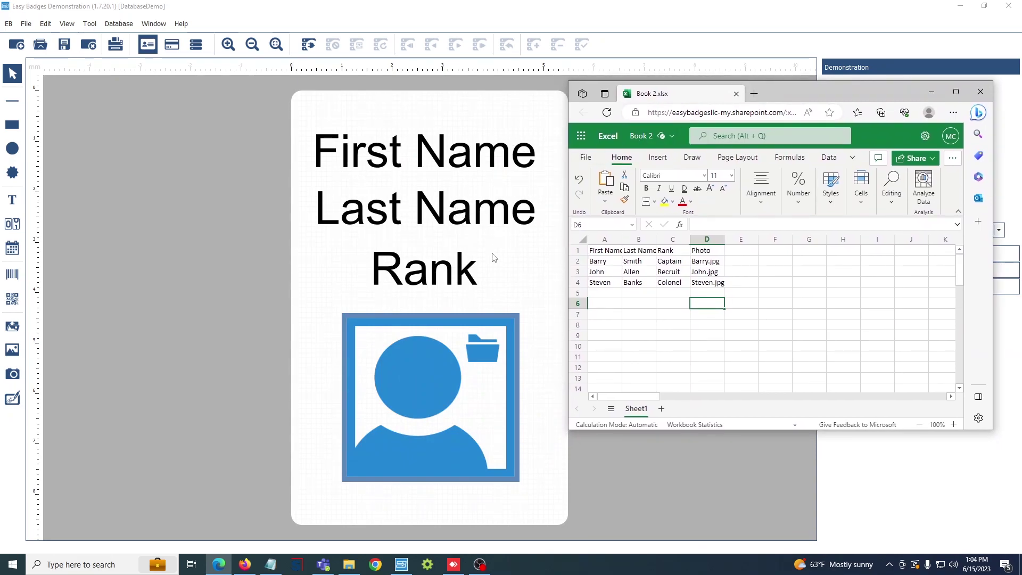
pyautogui.click(452, 373)
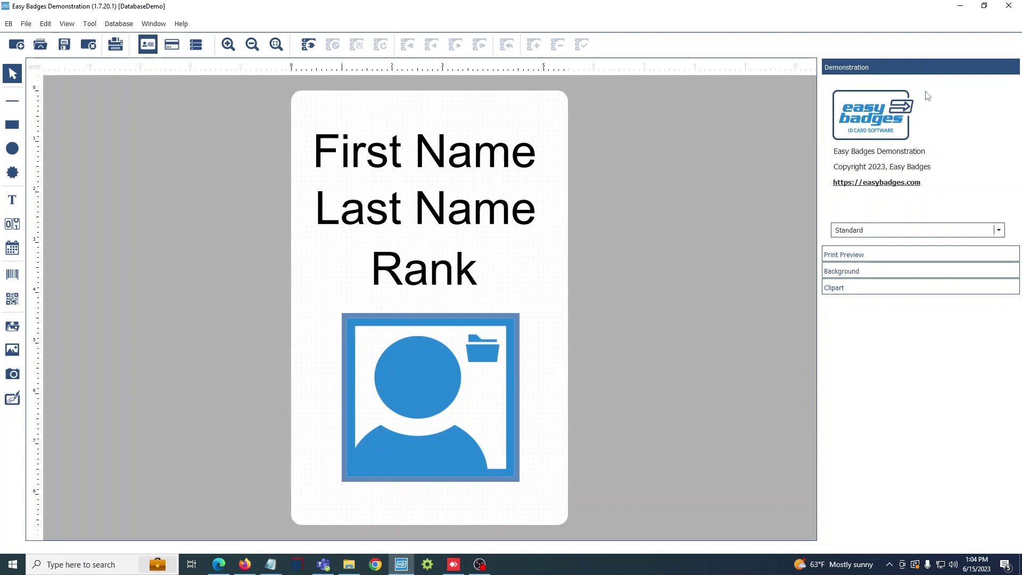
# Step: Connect the badge to Desktop\DatabaseDemo\Book 2.xlsx through the Direct Excel File Driver
pyautogui.click(118, 24)
pyautogui.click(127, 42)
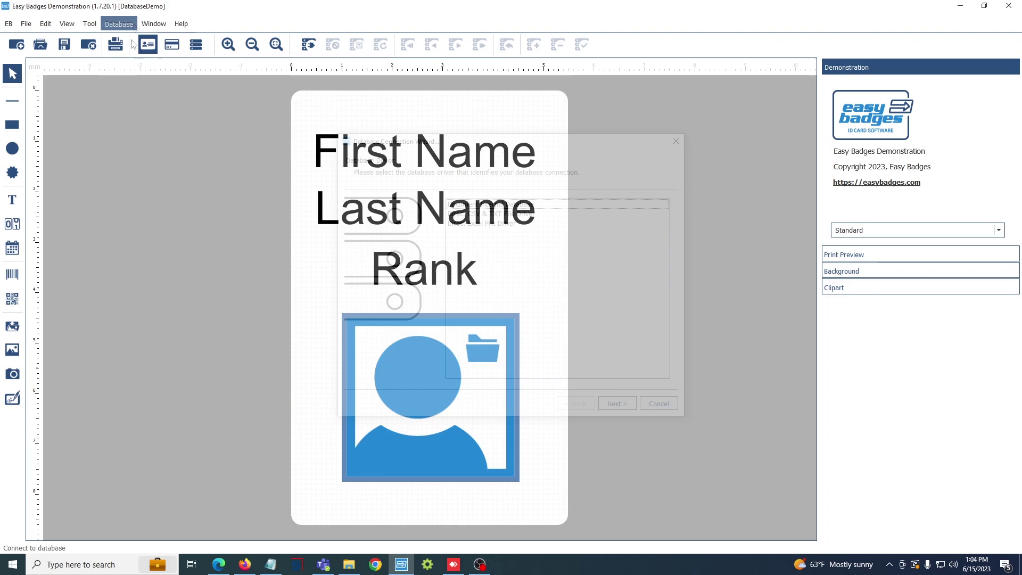
pyautogui.click(477, 226)
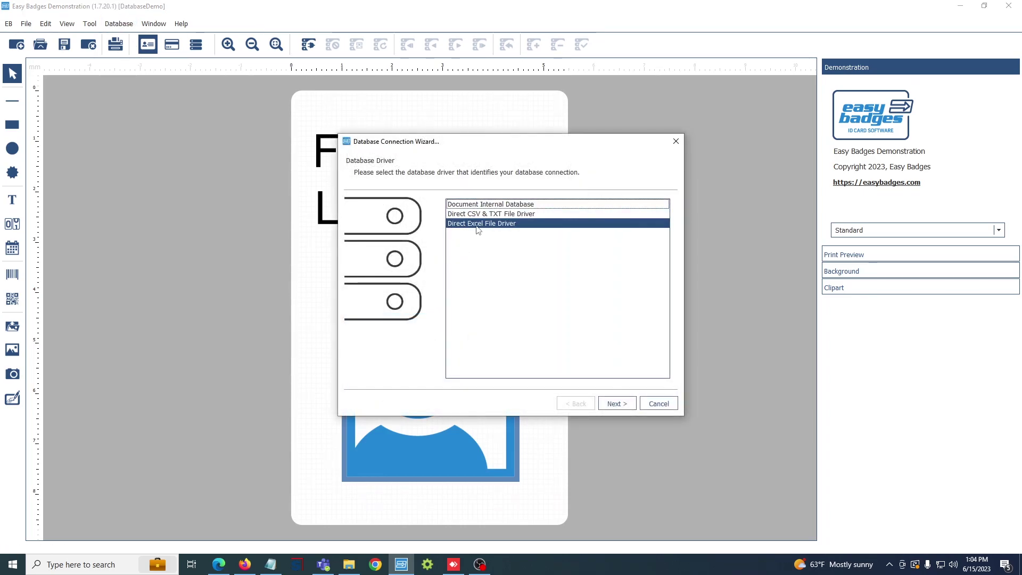
pyautogui.click(615, 404)
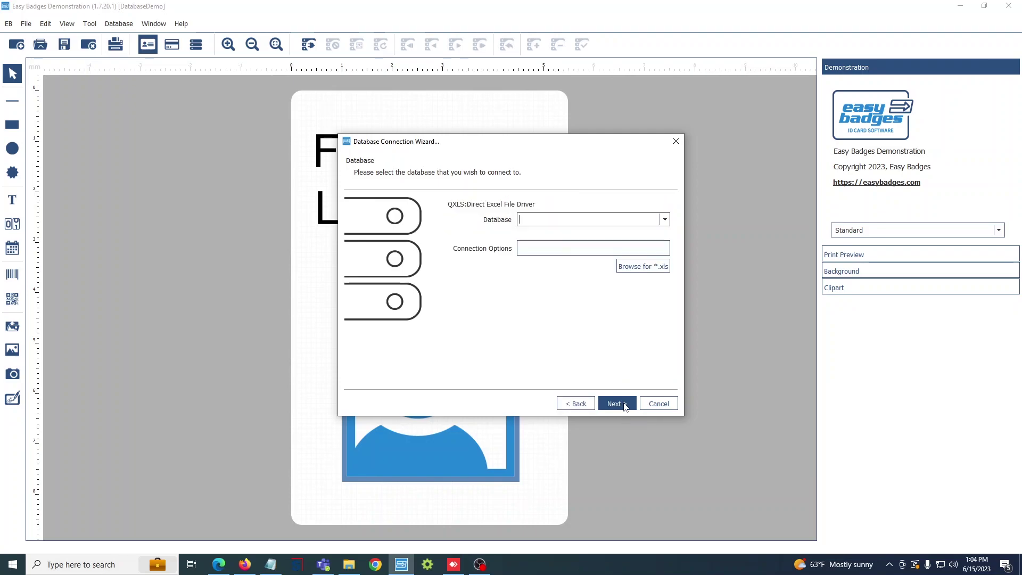
pyautogui.click(659, 272)
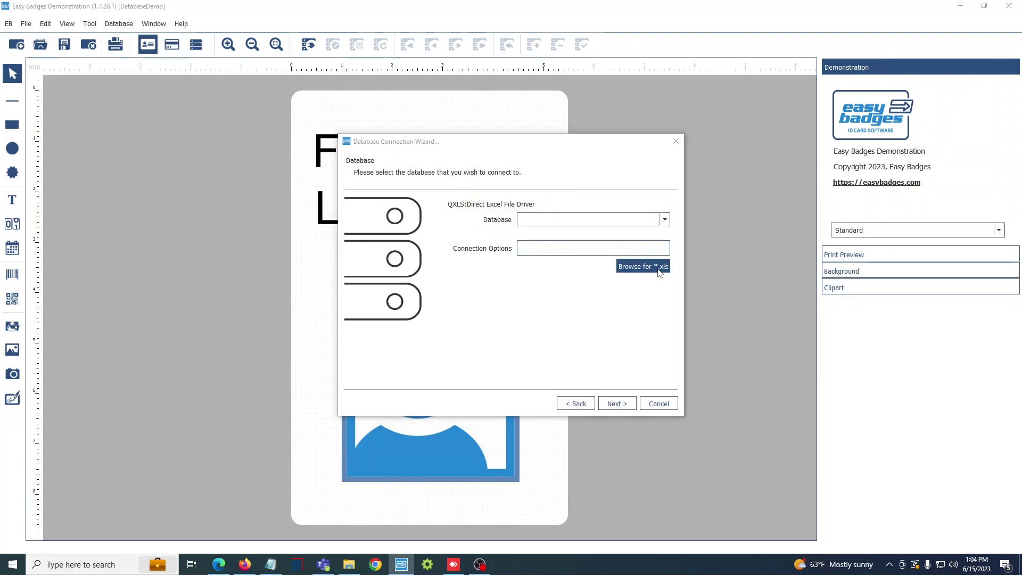
pyautogui.click(366, 237)
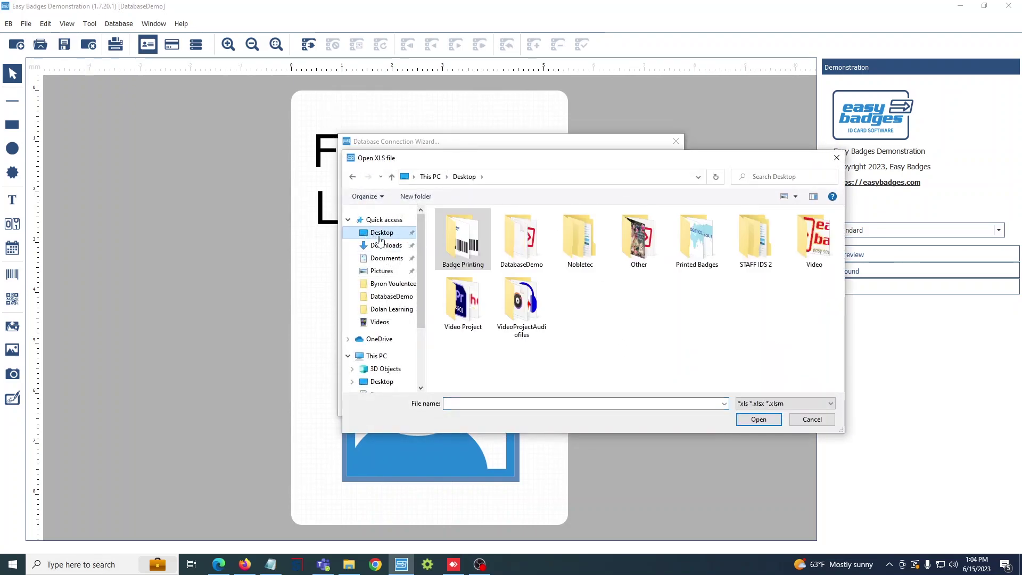
pyautogui.doubleClick(525, 250)
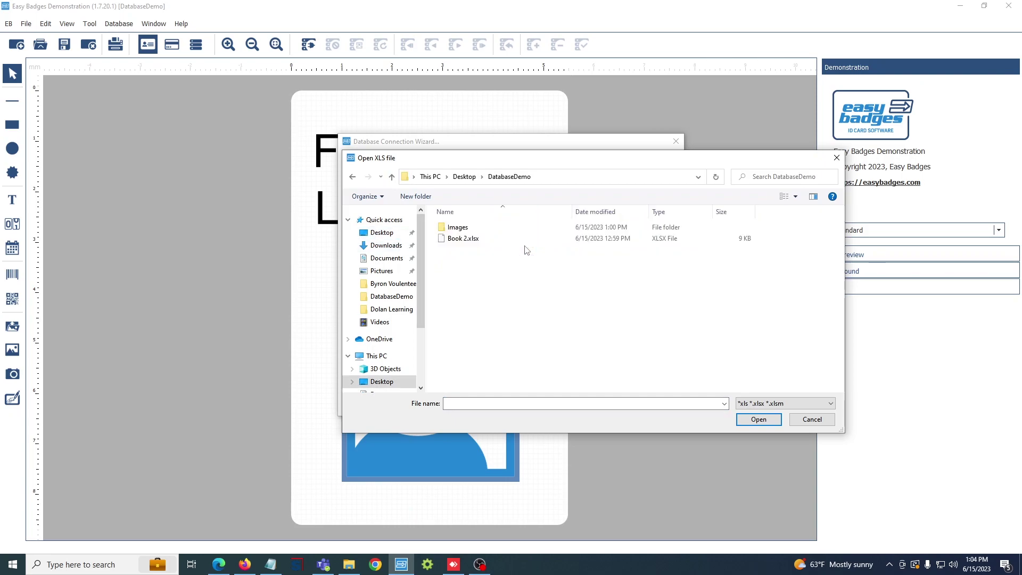
pyautogui.click(493, 239)
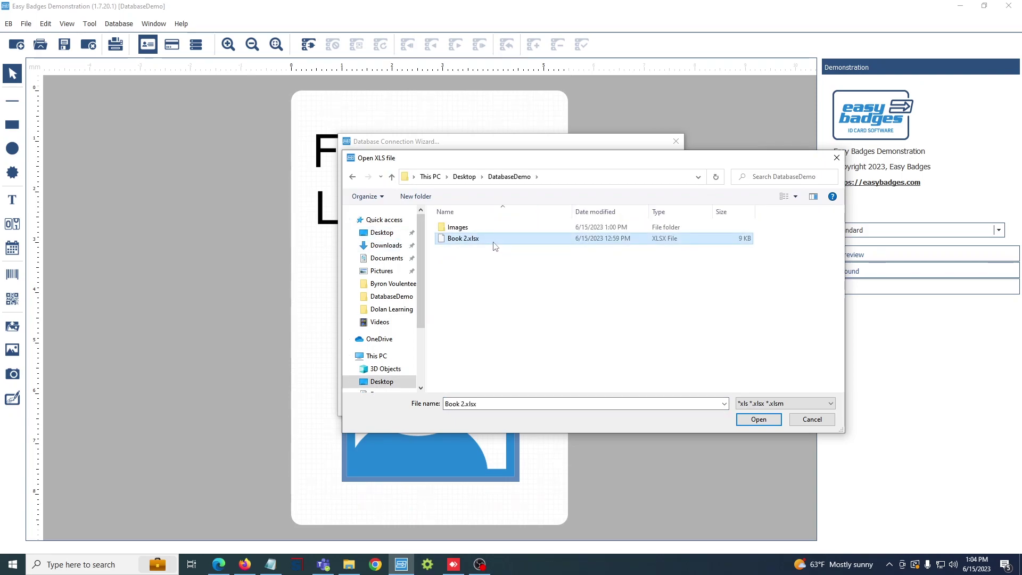
pyautogui.click(750, 419)
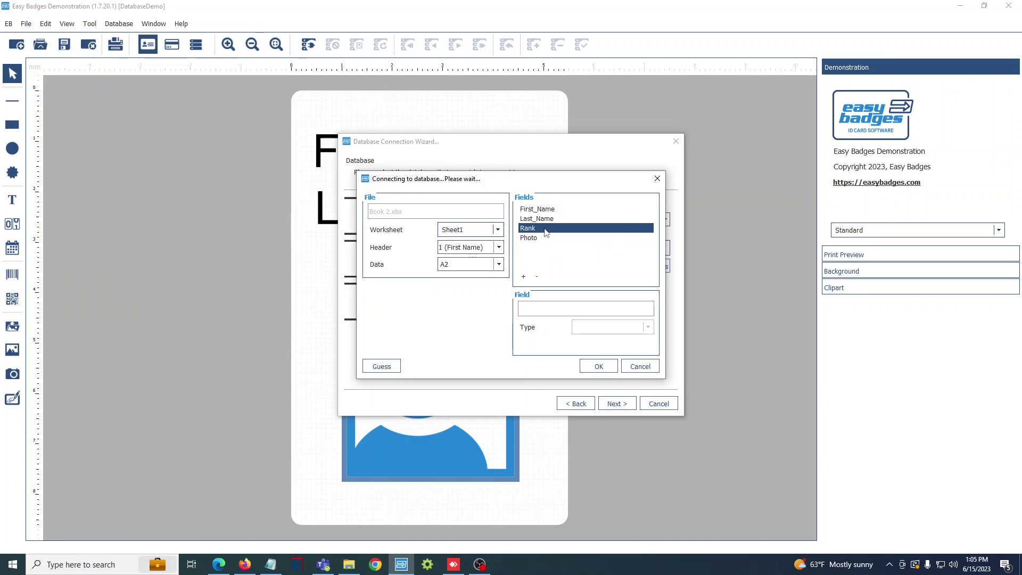
# Step: Finish the connection using table Book_2, all columns, EXCEL_ROW as key, and no filter
pyautogui.click(597, 366)
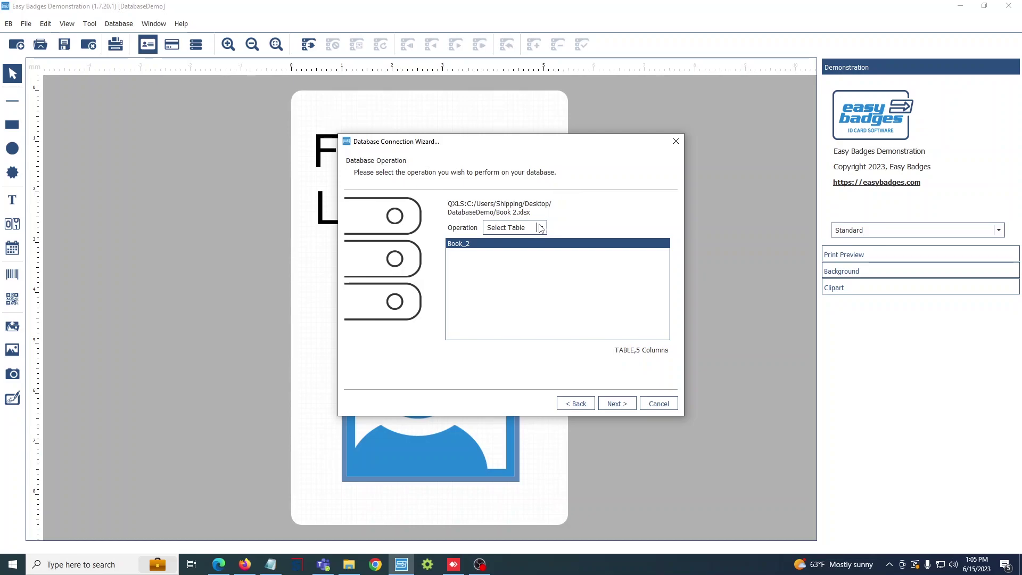
pyautogui.click(617, 404)
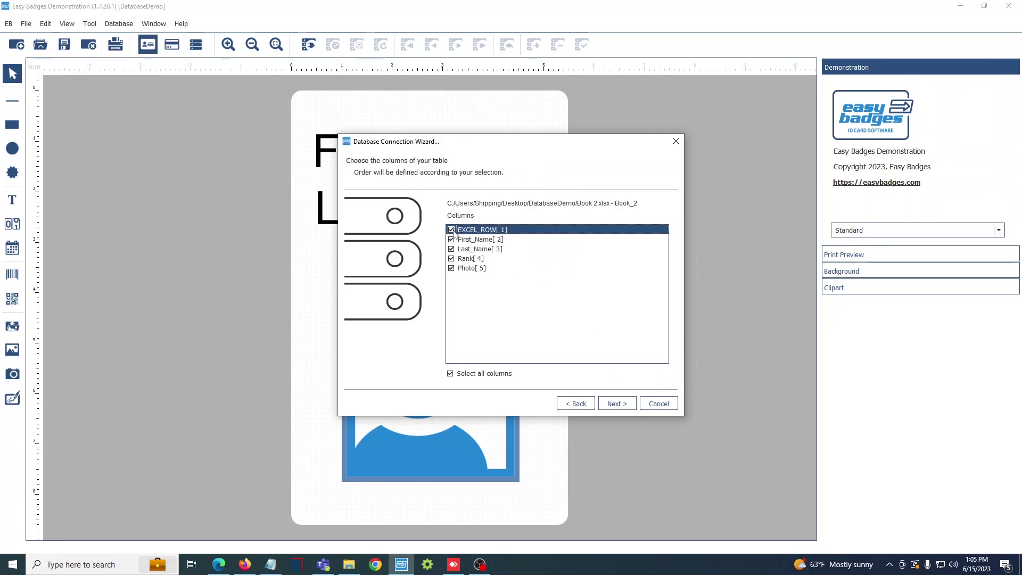
pyautogui.click(618, 406)
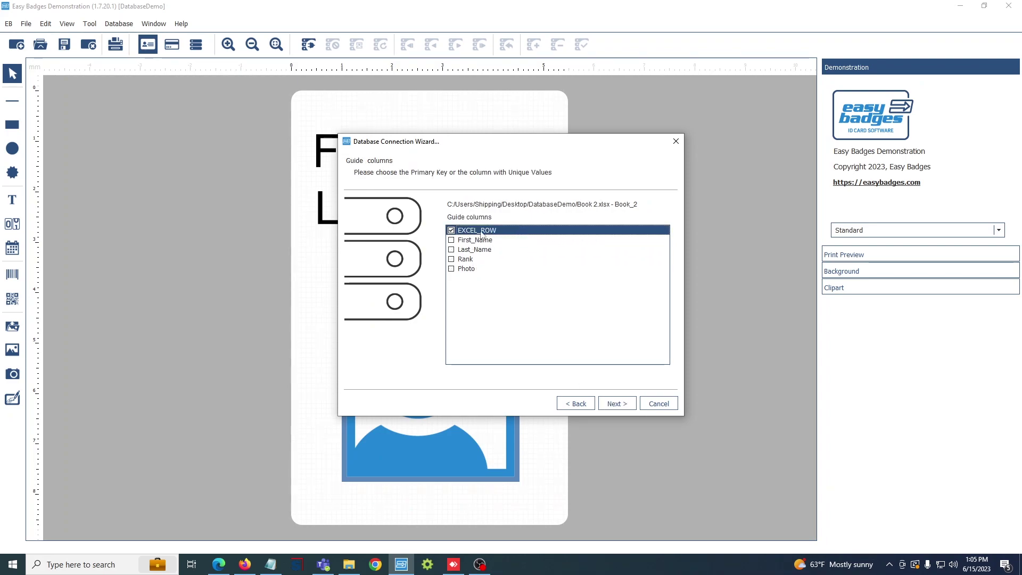
pyautogui.click(623, 406)
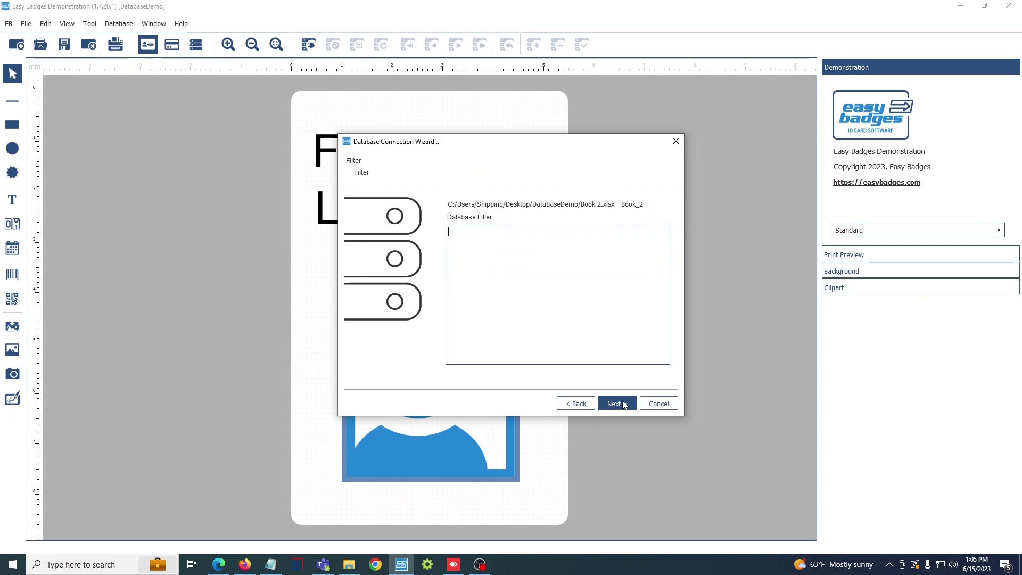
pyautogui.click(620, 406)
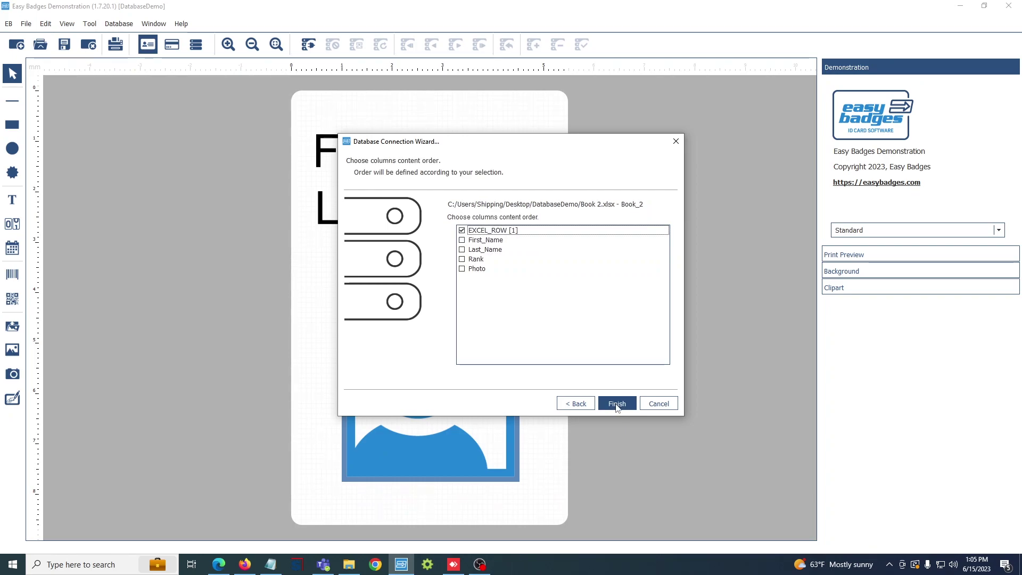
pyautogui.click(617, 405)
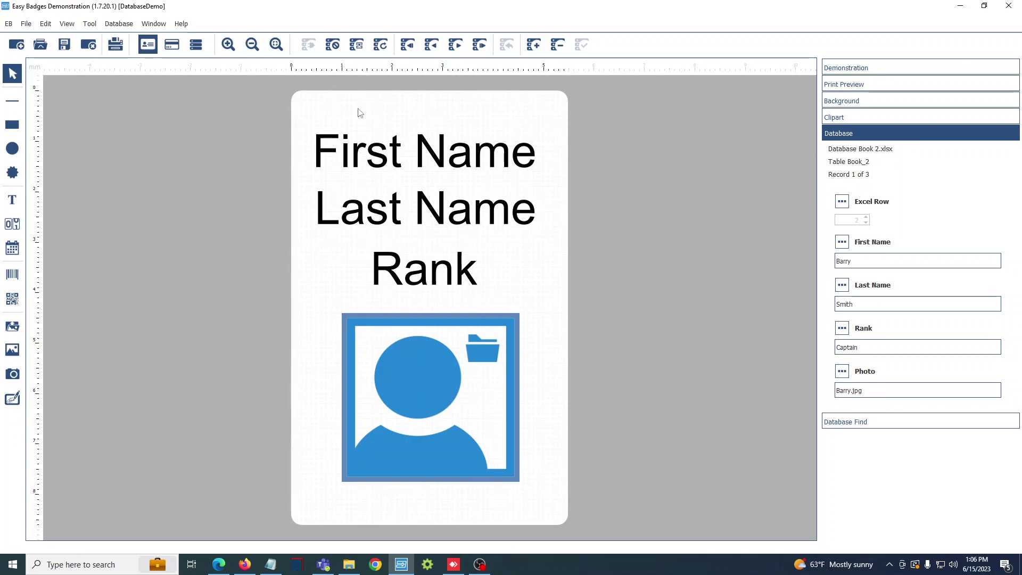
# Step: Link the badge's First Name text to the database First Name column
pyautogui.click(392, 164)
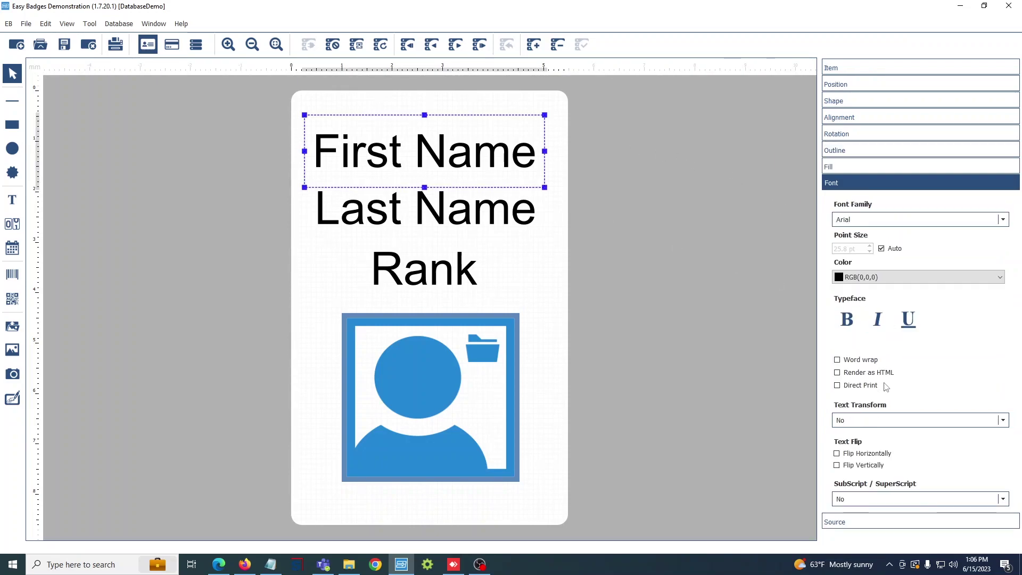
pyautogui.click(838, 525)
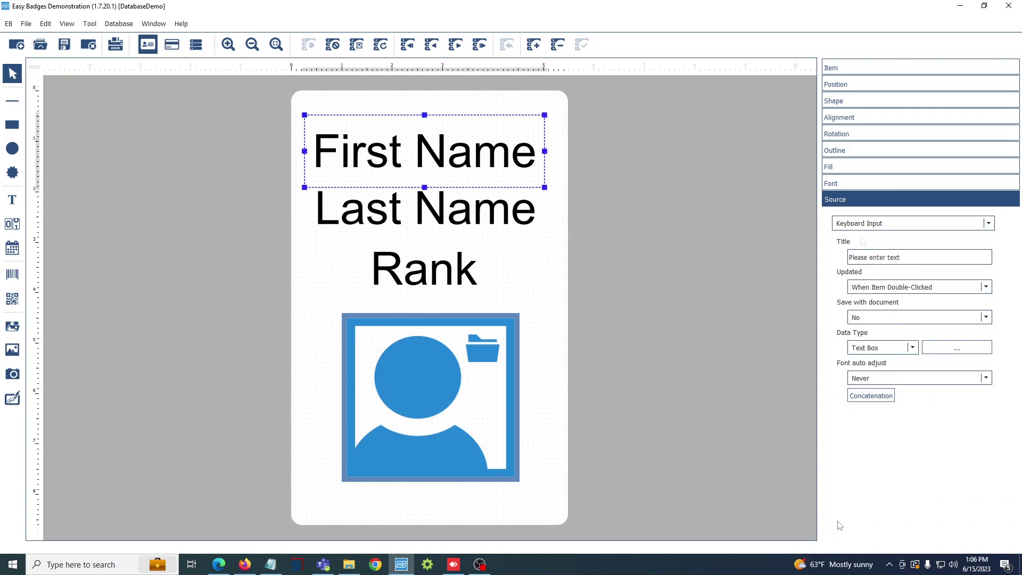
pyautogui.click(869, 225)
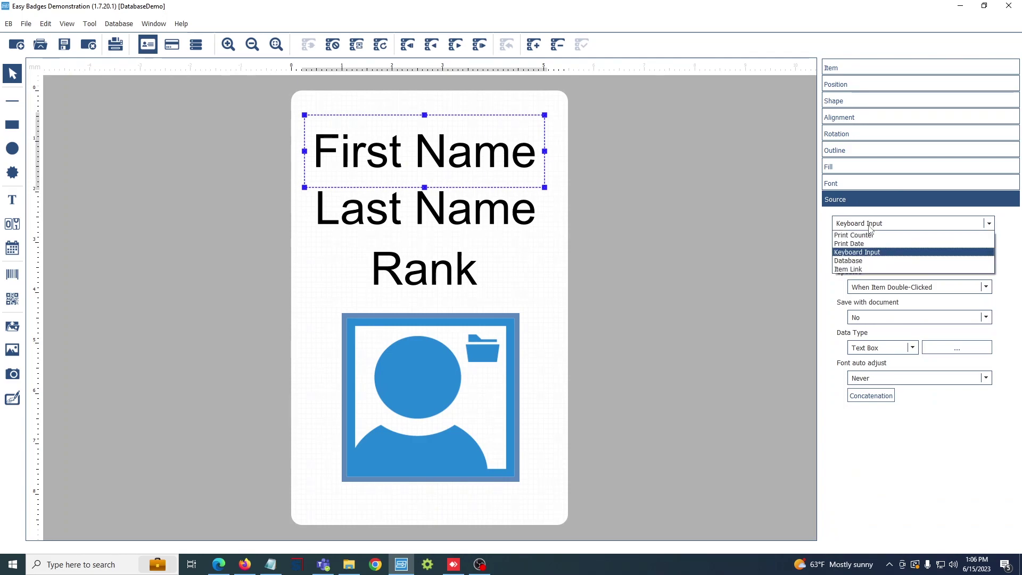
pyautogui.click(865, 262)
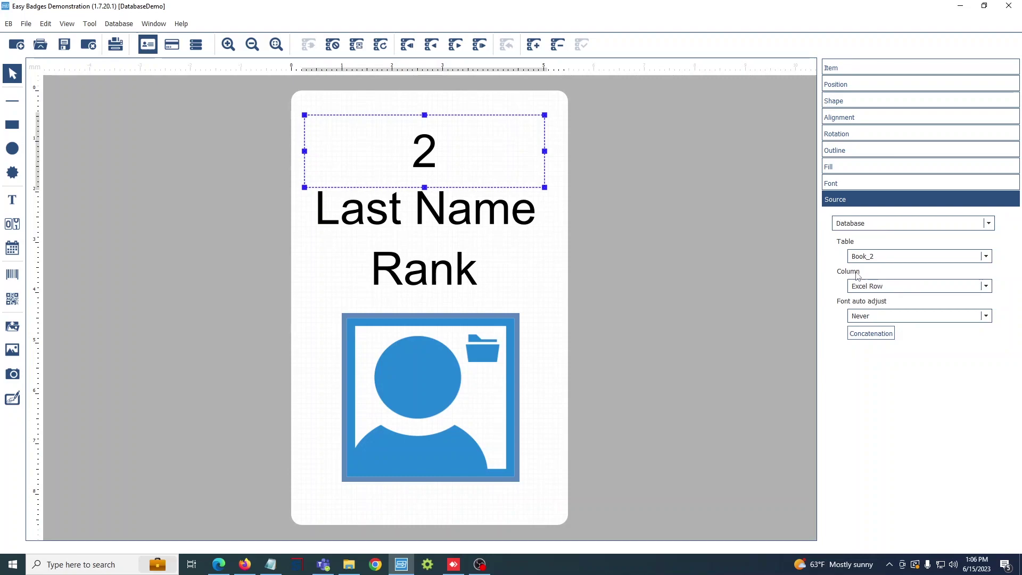
pyautogui.click(865, 287)
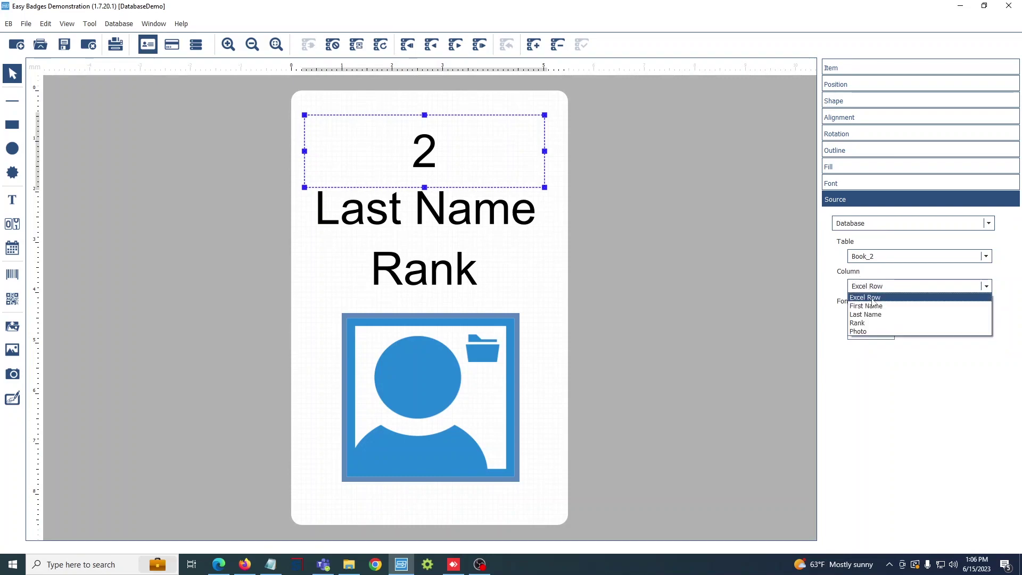
pyautogui.click(876, 301)
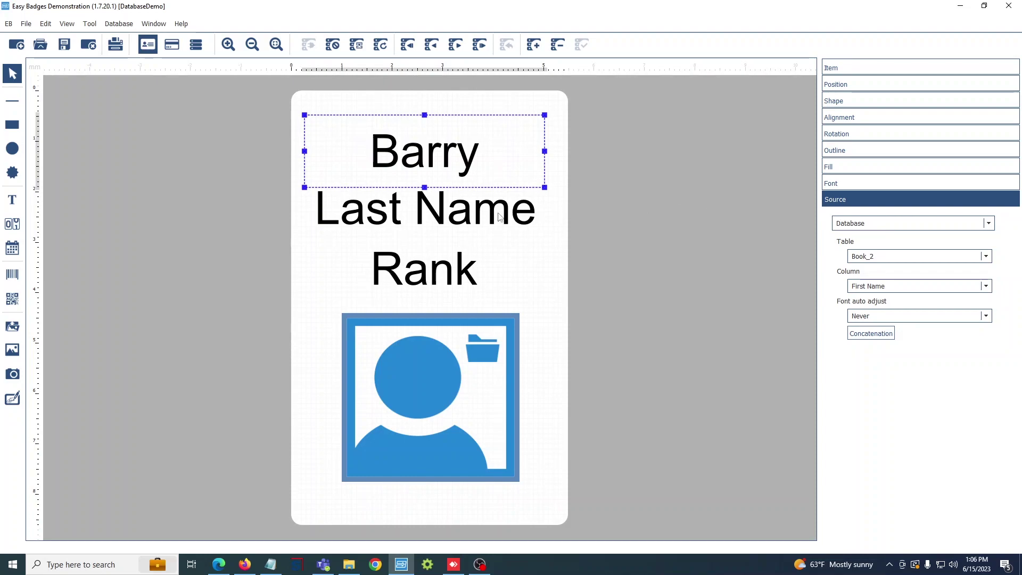
# Step: Link the Last Name text to its column and set the Rank text's source to Database
pyautogui.click(426, 223)
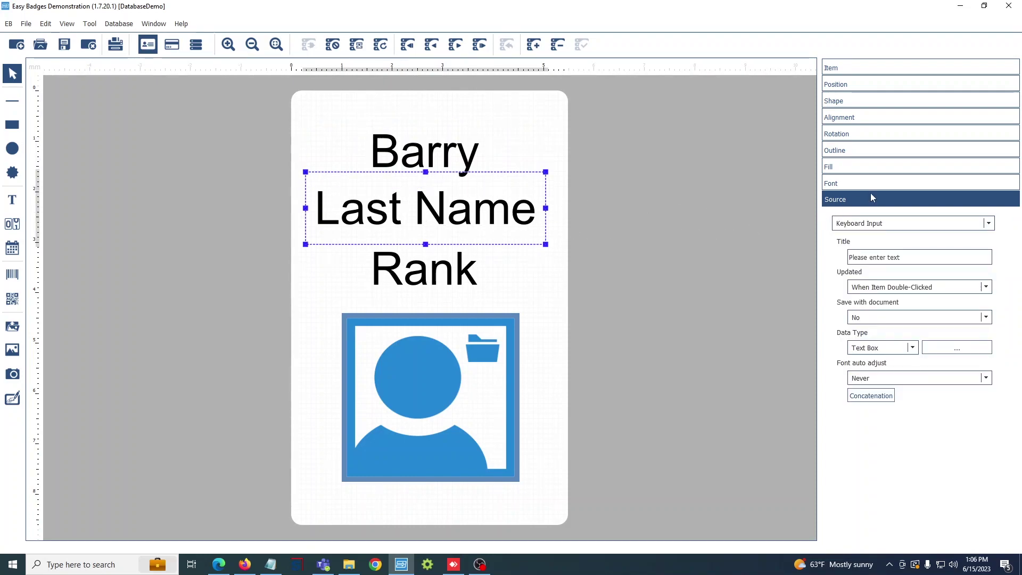
pyautogui.click(855, 226)
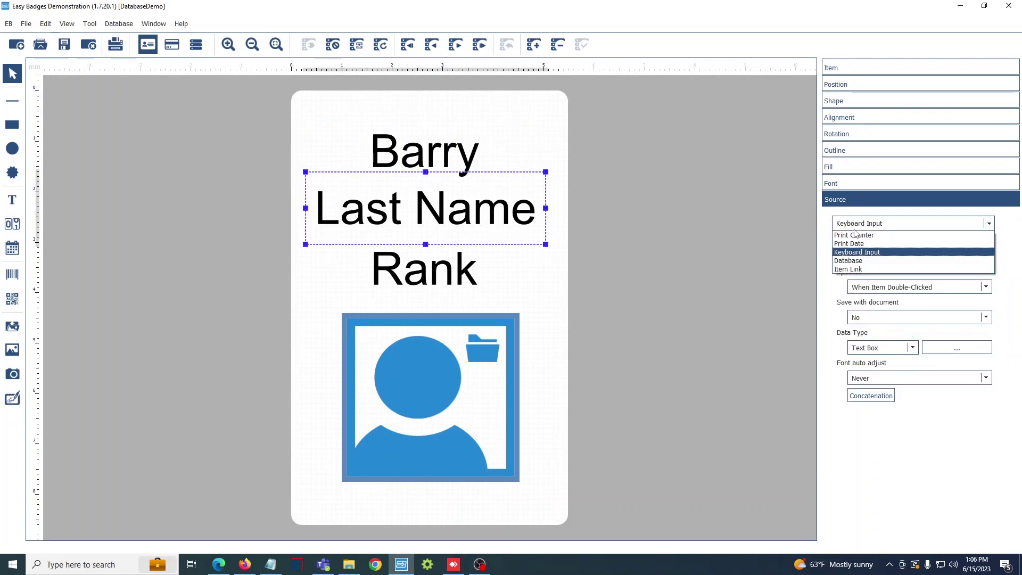
pyautogui.click(852, 260)
pyautogui.click(865, 288)
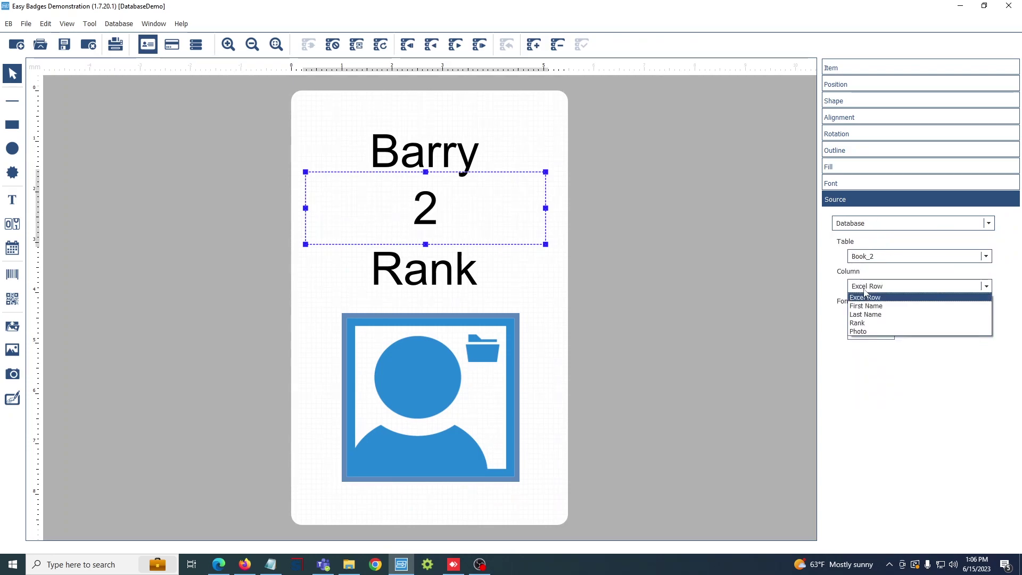
pyautogui.click(866, 314)
pyautogui.click(520, 278)
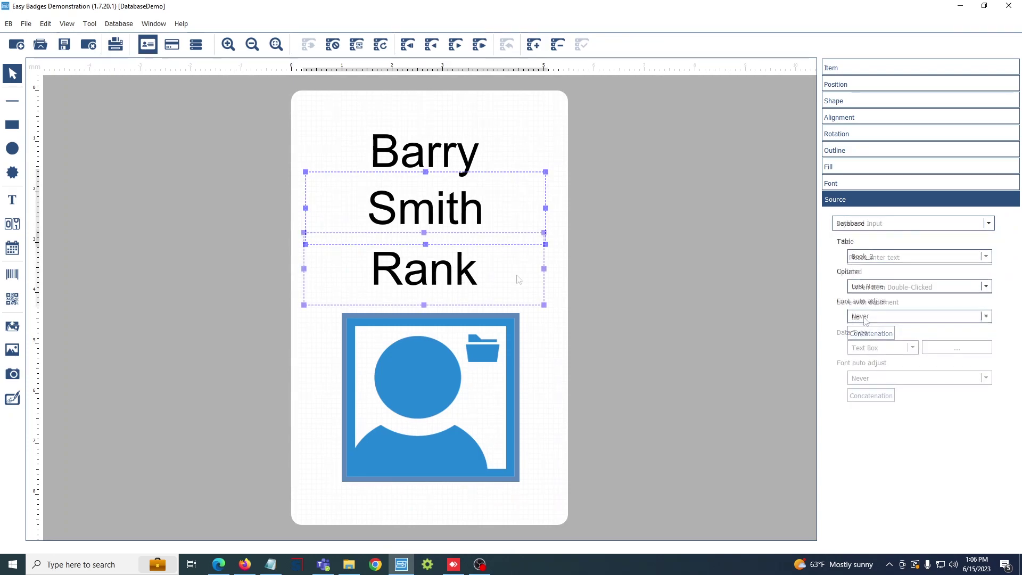
pyautogui.click(875, 223)
pyautogui.click(852, 261)
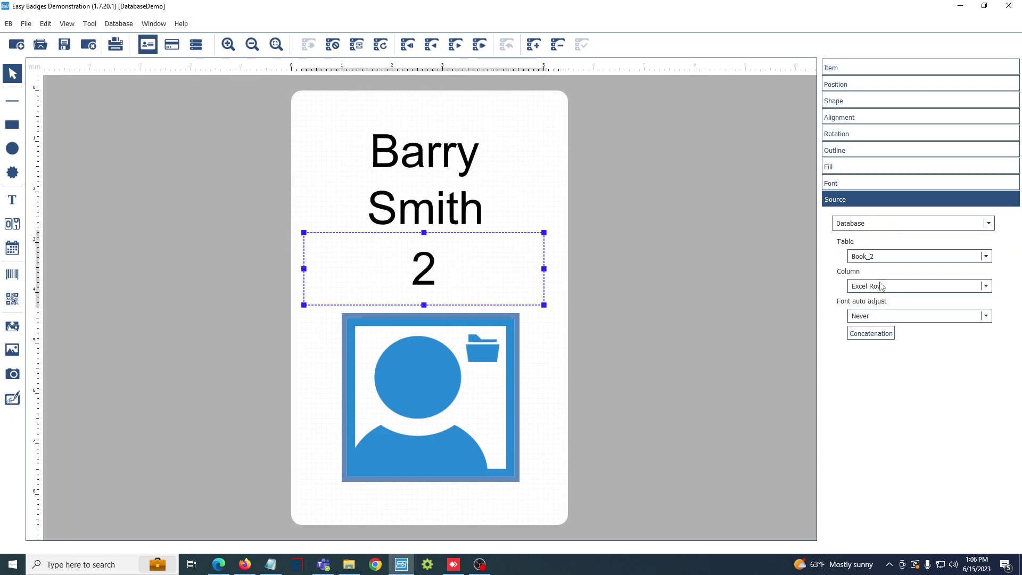
pyautogui.scroll(-3, 882, 286)
pyautogui.click(513, 69)
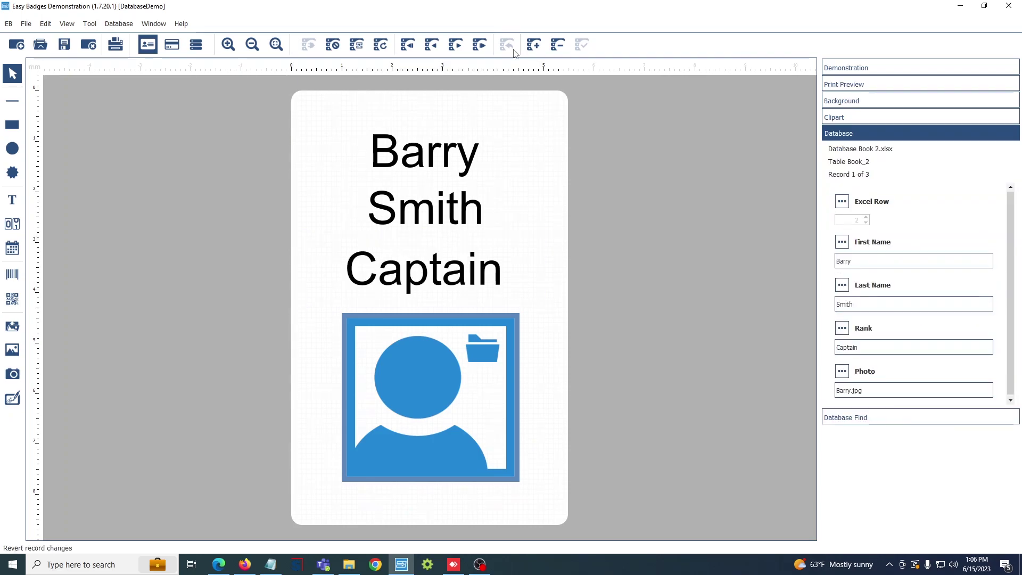
pyautogui.click(453, 45)
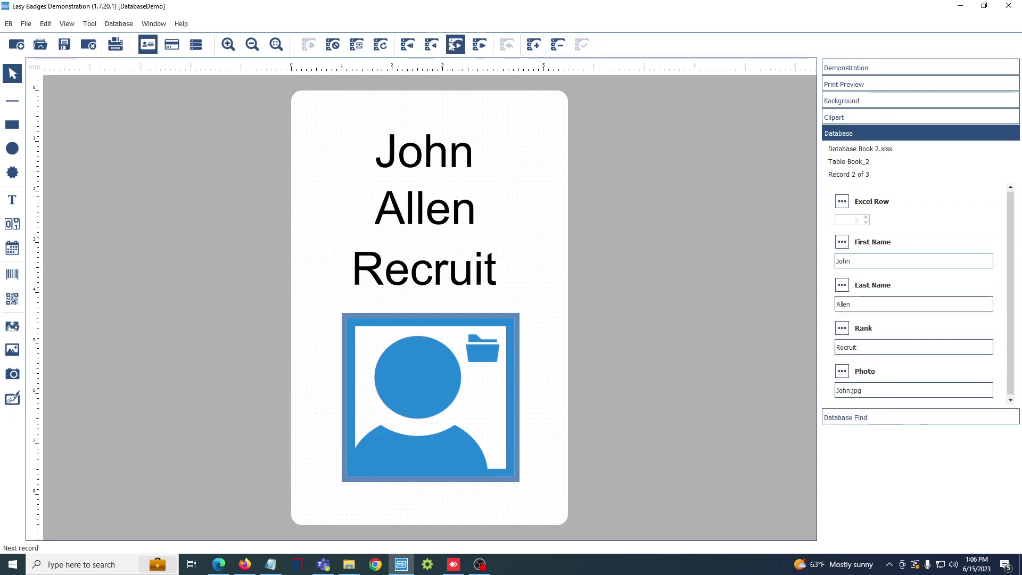
pyautogui.click(454, 47)
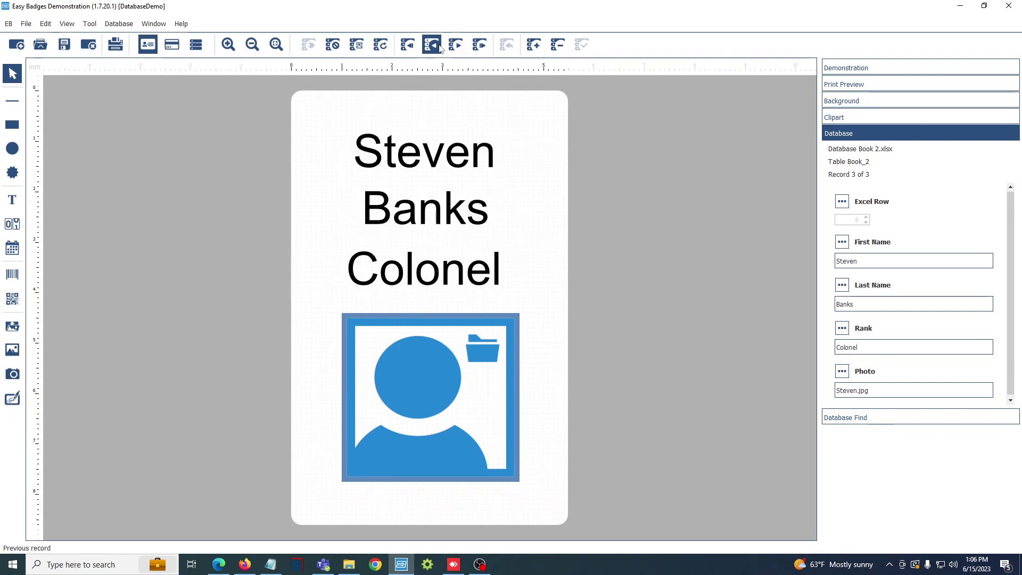
pyautogui.click(440, 48)
pyautogui.click(439, 48)
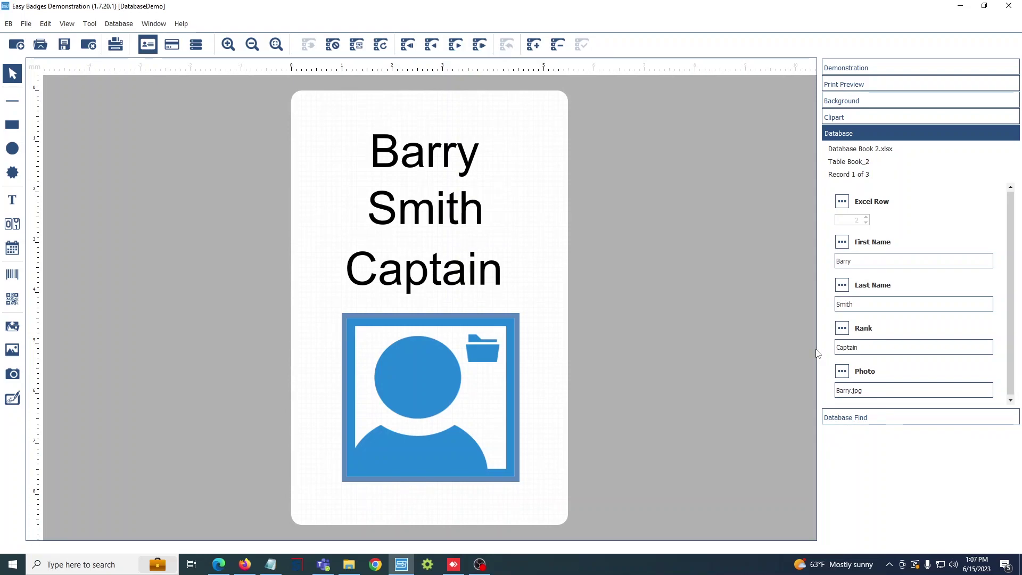
# Step: Set the Photo column's data type to Point to Indexed Image
pyautogui.click(842, 371)
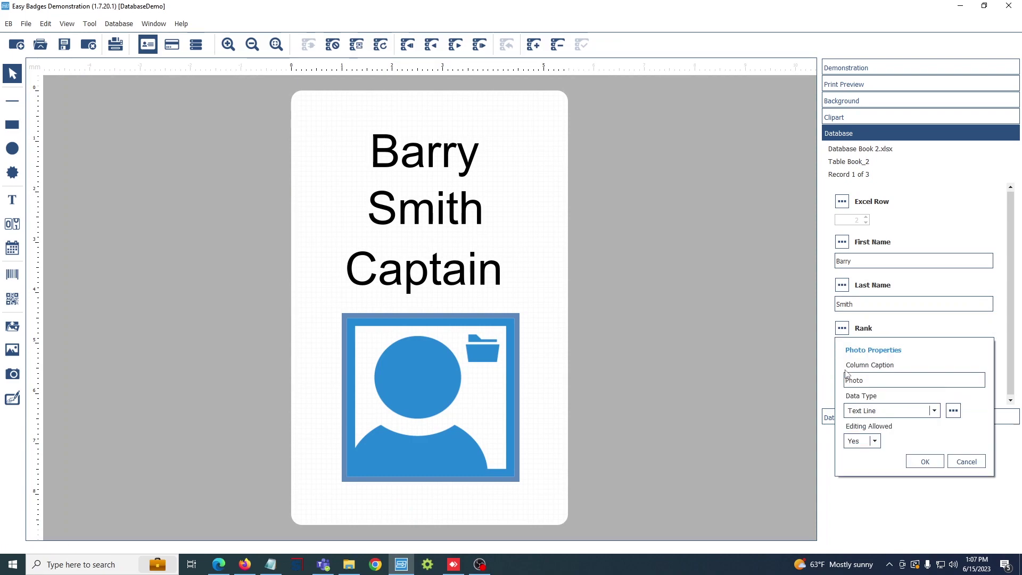
pyautogui.click(884, 411)
pyautogui.click(897, 443)
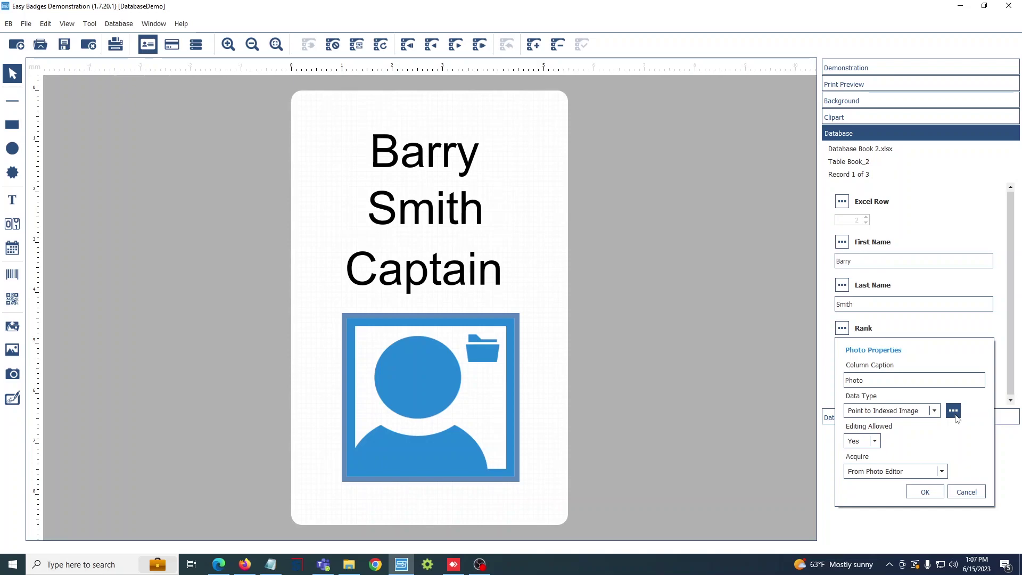
pyautogui.click(952, 411)
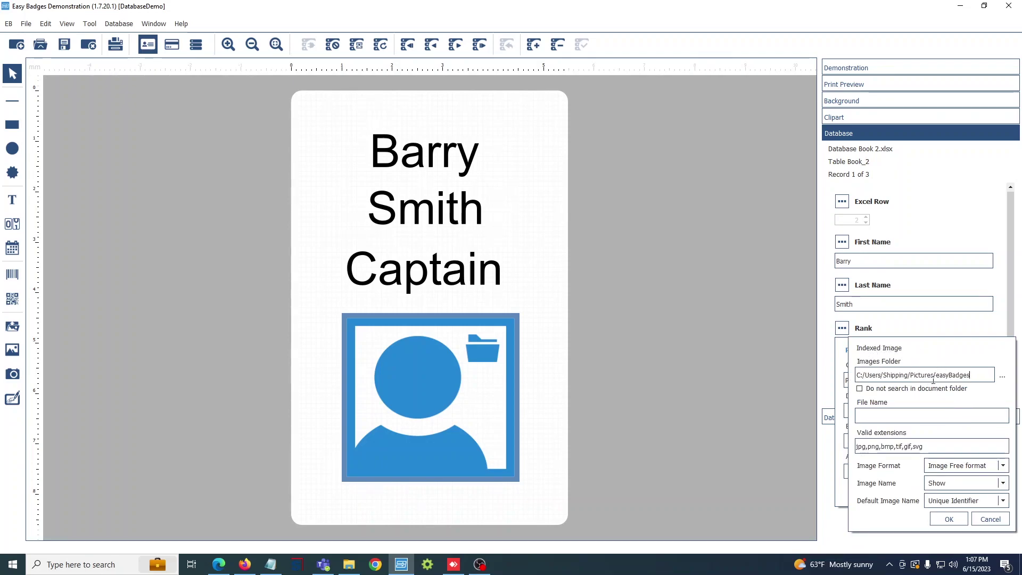
# Step: Set the images folder to Desktop\DatabaseDemo\Images, confirm, and dismiss the notice
pyautogui.click(1004, 378)
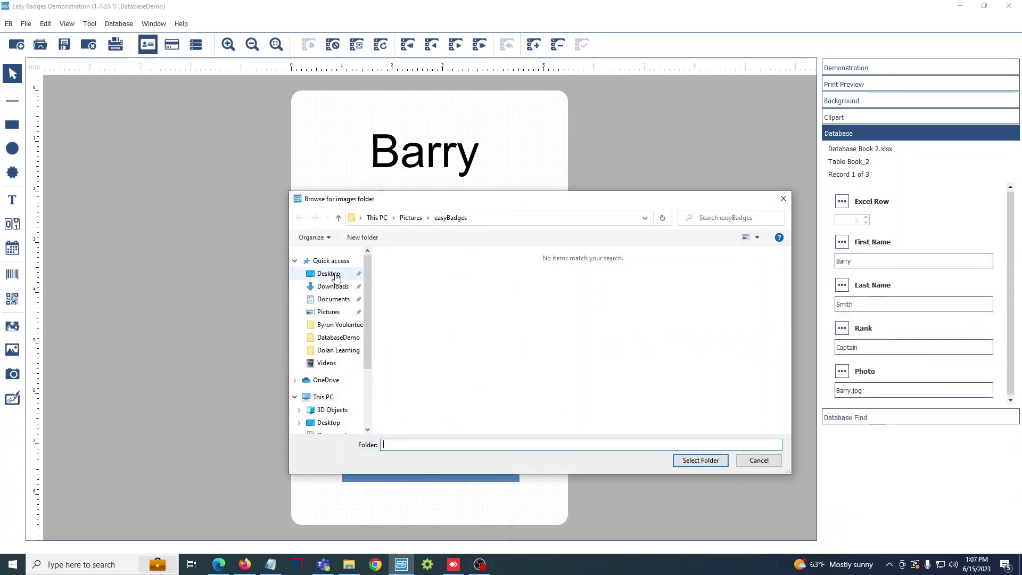
pyautogui.click(336, 275)
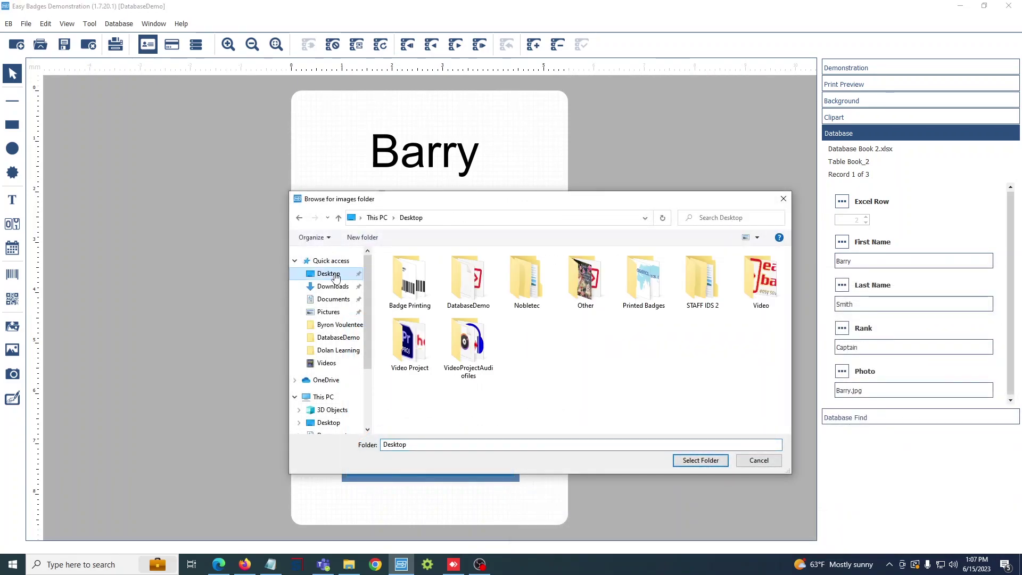
pyautogui.doubleClick(458, 275)
pyautogui.click(437, 270)
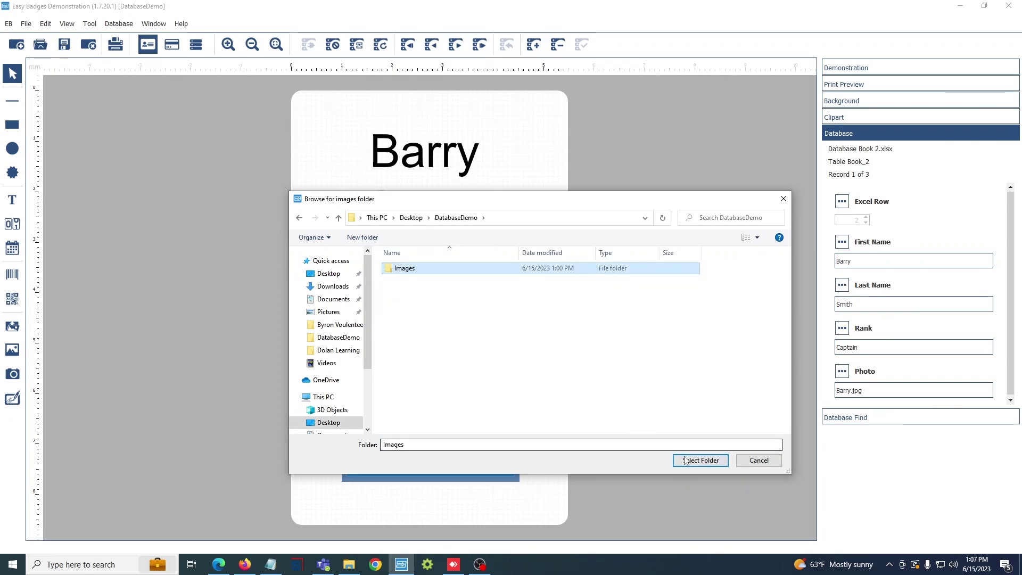
pyautogui.click(686, 460)
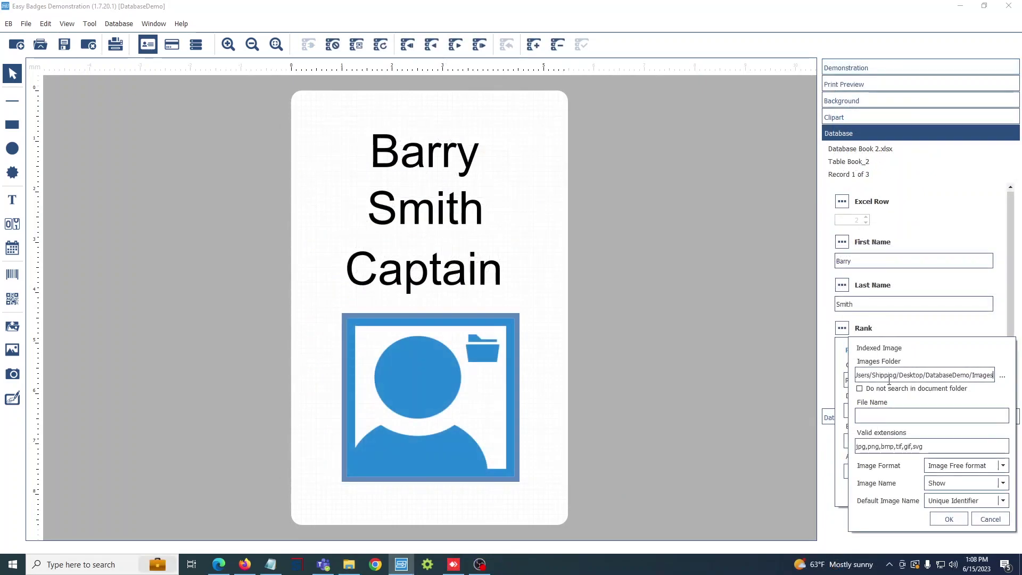
pyautogui.press('Return')
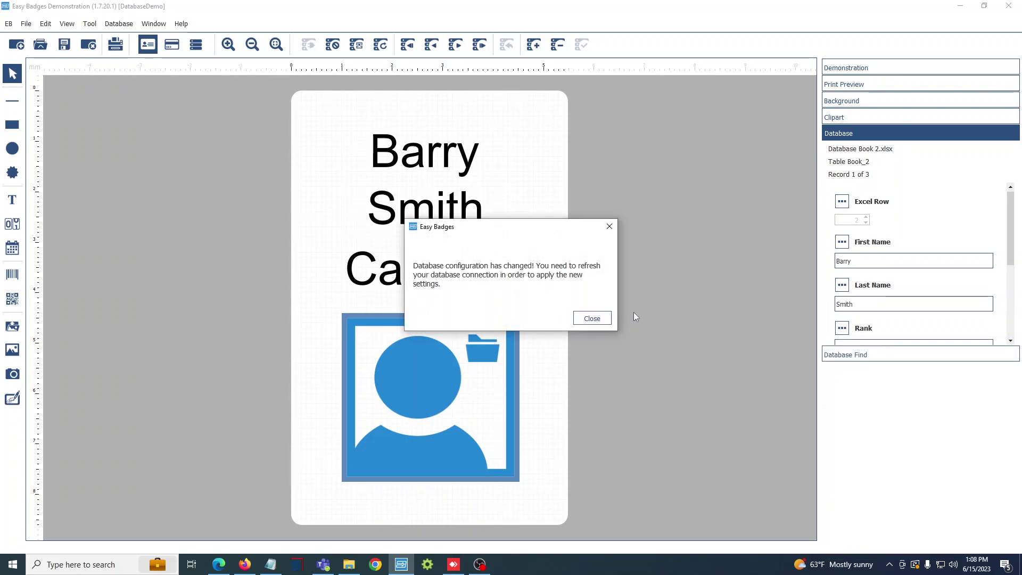
pyautogui.click(591, 318)
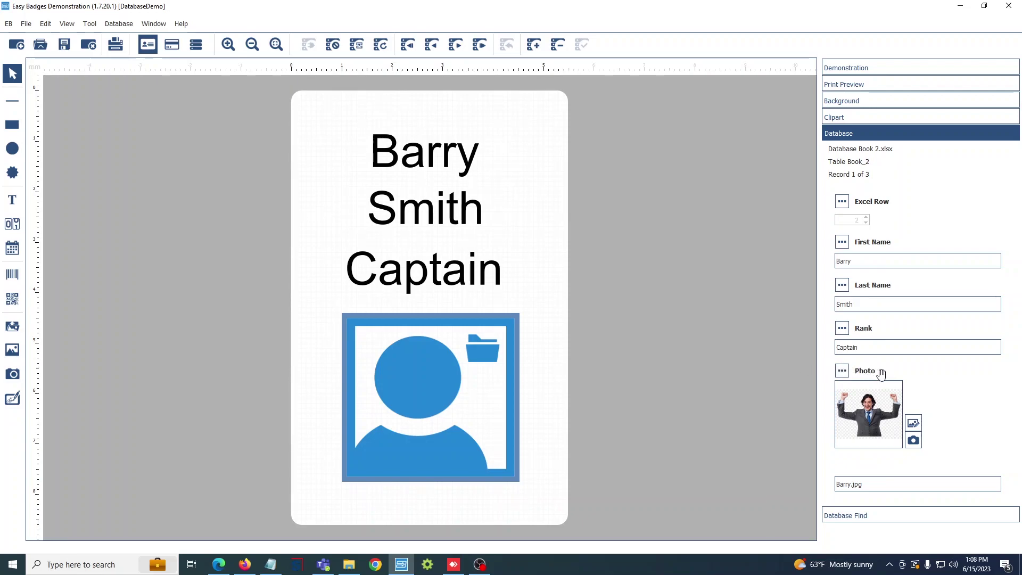
# Step: Set the badge's photo frame source to From Database
pyautogui.click(463, 374)
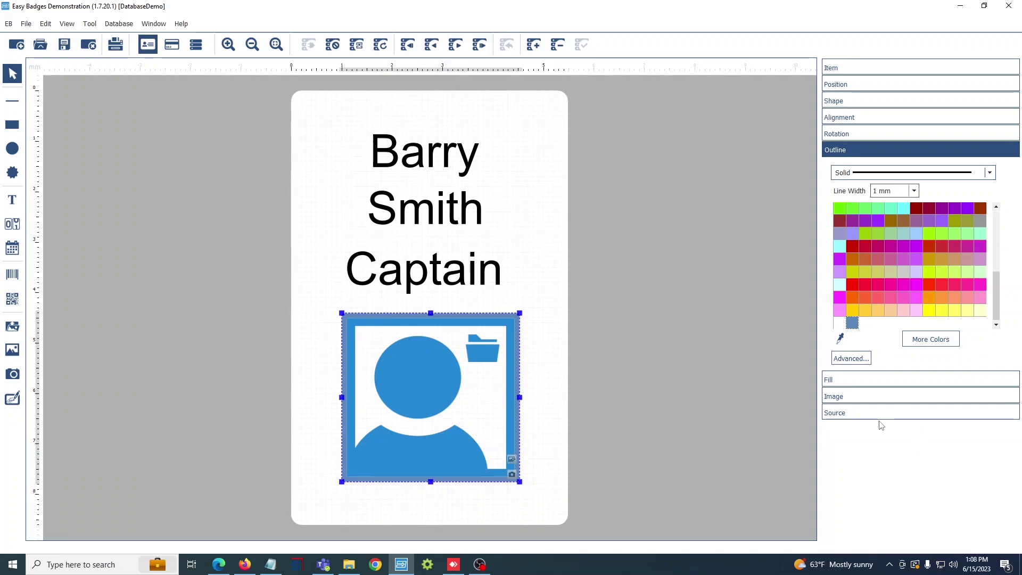
pyautogui.click(832, 414)
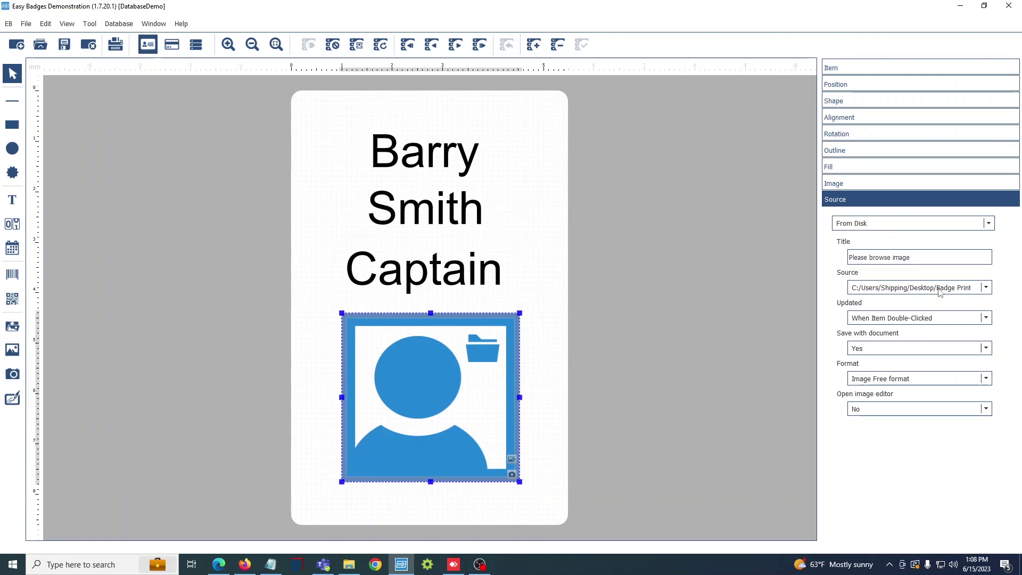
pyautogui.click(882, 223)
pyautogui.click(886, 274)
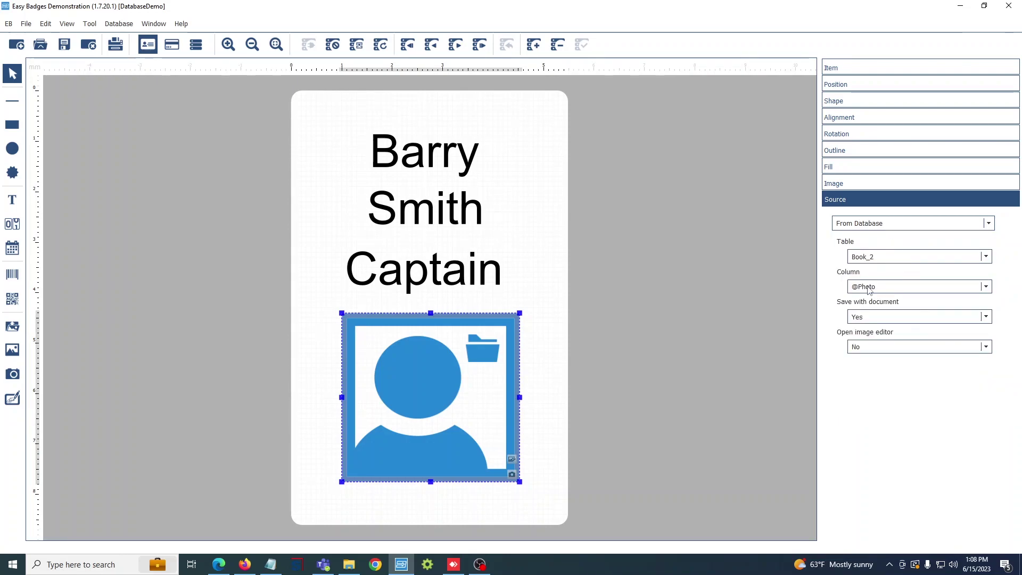
# Step: Refresh the database and step through the records to check each photo
pyautogui.click(381, 44)
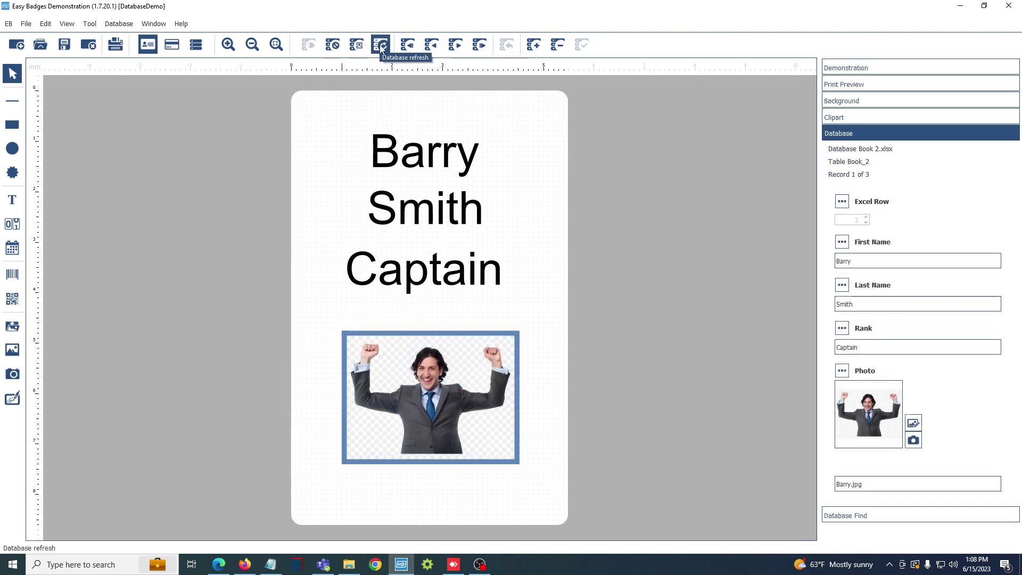
pyautogui.click(457, 47)
pyautogui.click(456, 47)
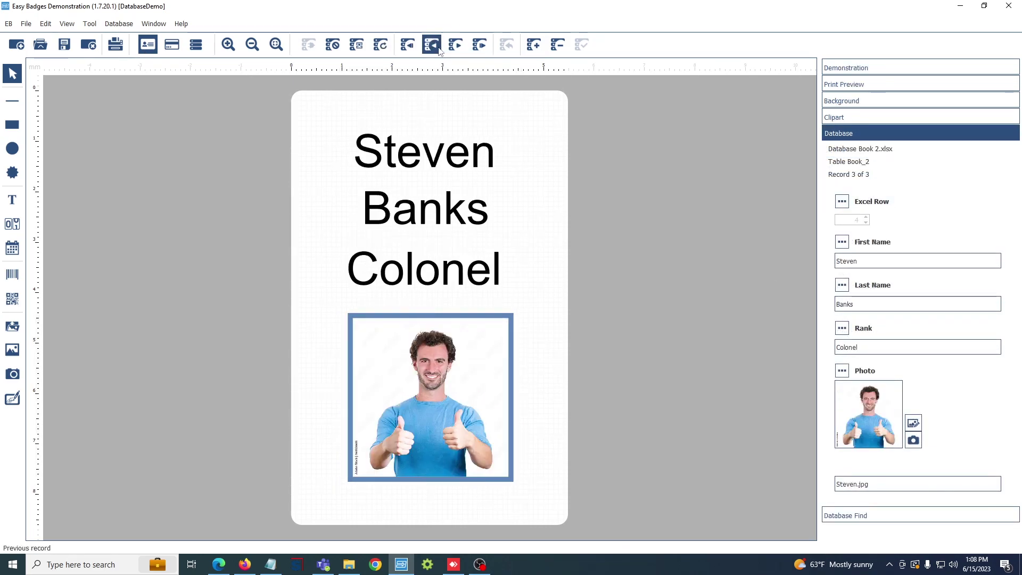
pyautogui.click(432, 46)
pyautogui.click(432, 45)
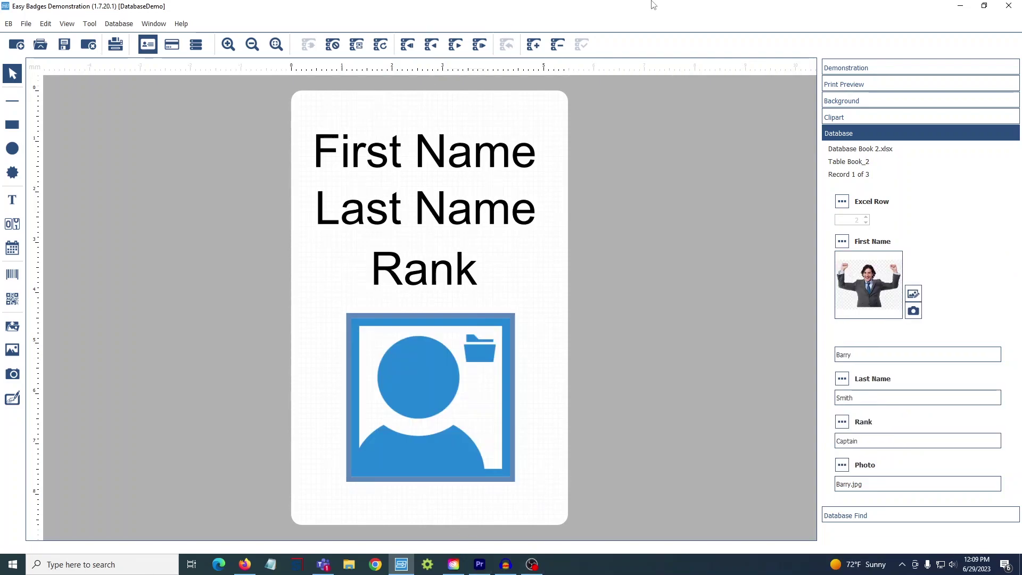
pyautogui.click(116, 45)
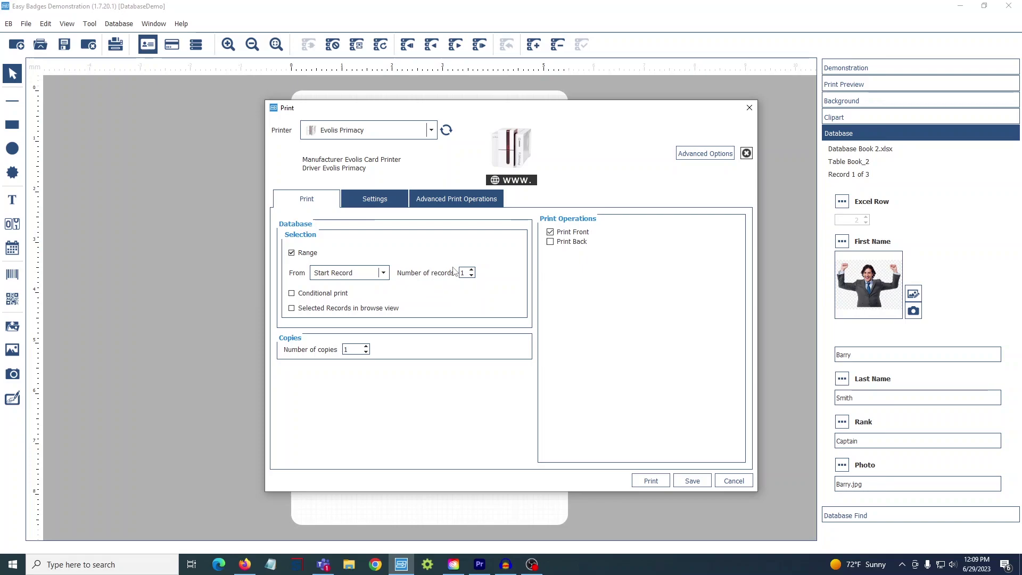
pyautogui.click(732, 481)
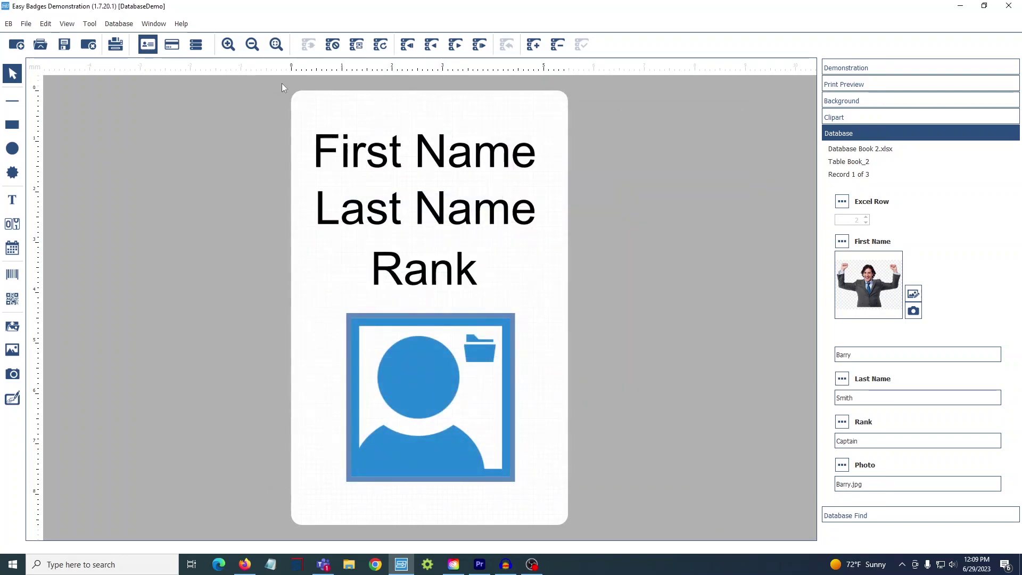
# Step: From the table view, print Selected Records only, Excel rows 2 and 4
pyautogui.click(204, 50)
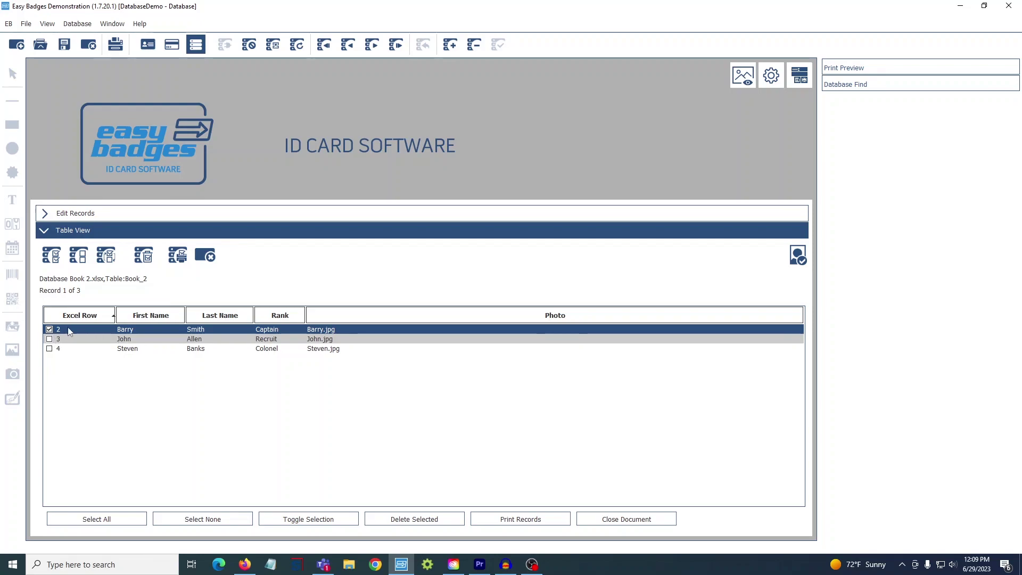
pyautogui.click(179, 256)
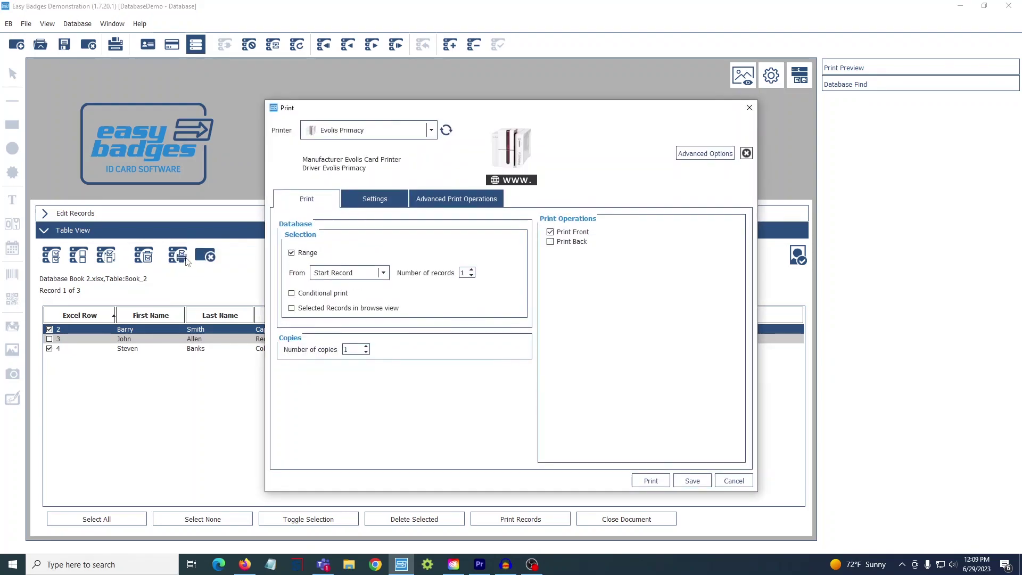
pyautogui.click(292, 309)
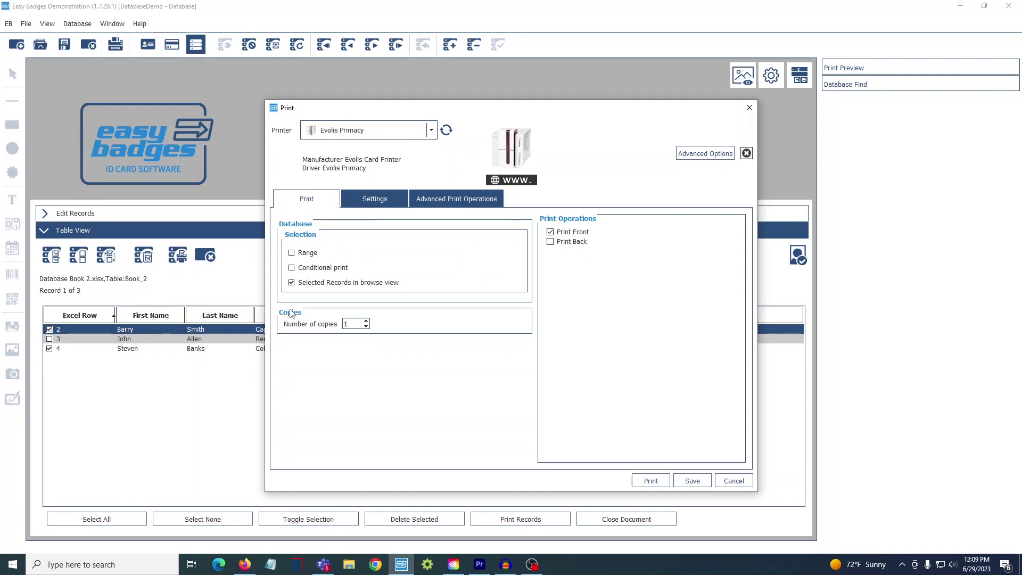
pyautogui.click(651, 481)
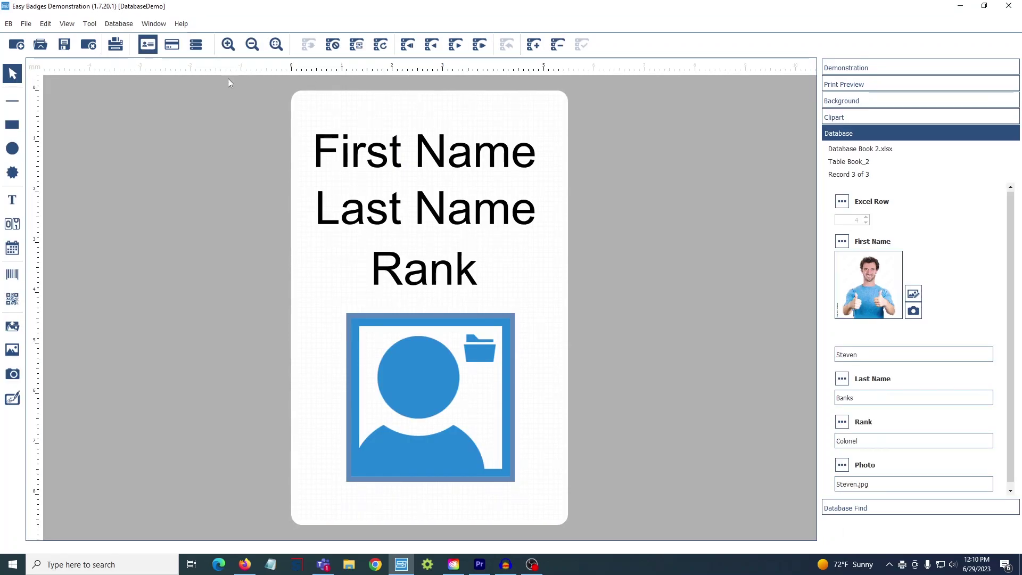
# Step: Set the print range to start at the current record with 1 record
pyautogui.click(115, 44)
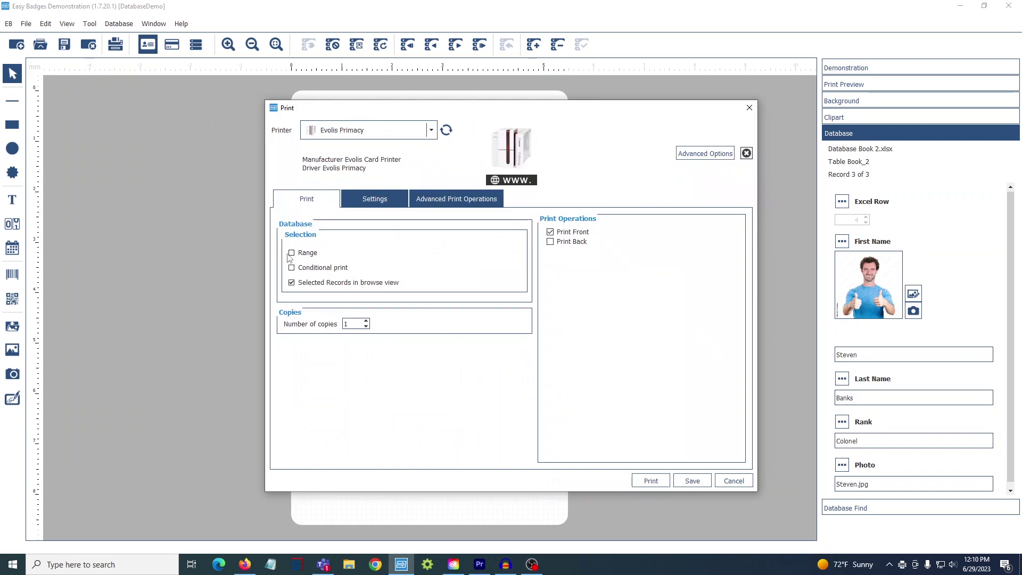
pyautogui.click(292, 254)
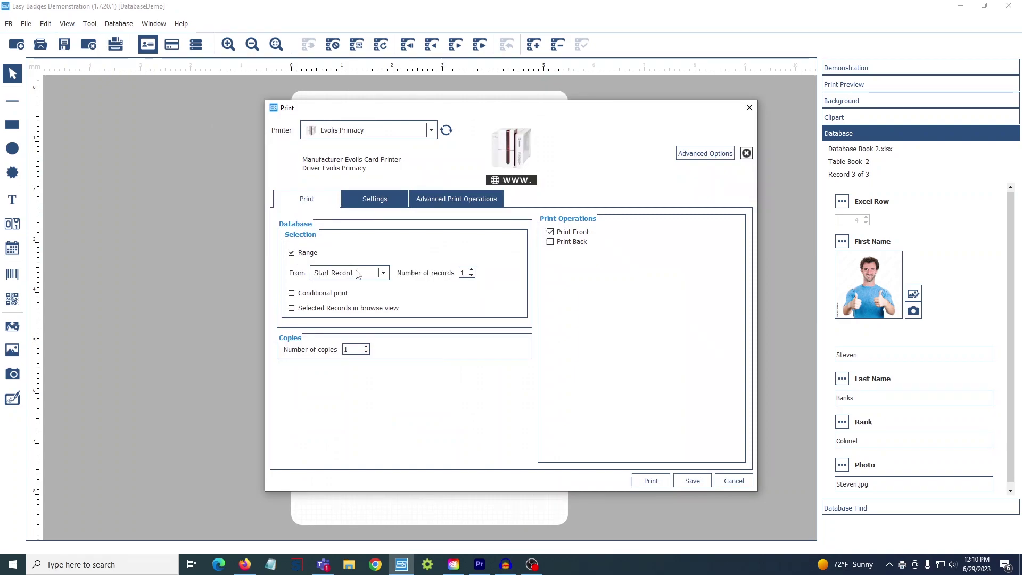
pyautogui.click(331, 269)
pyautogui.click(350, 289)
pyautogui.moveTo(563, 107); pyautogui.dragTo(557, 139)
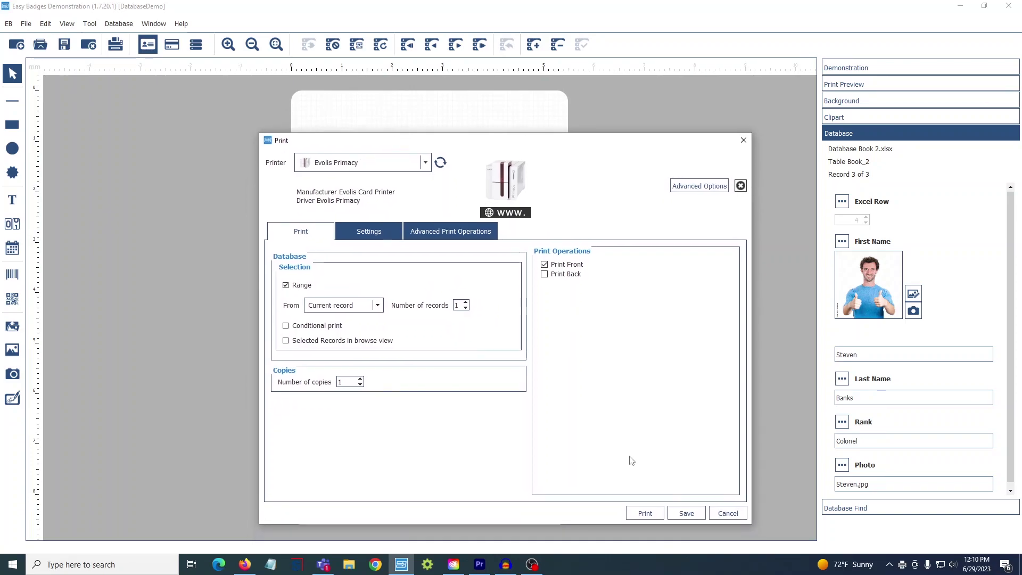